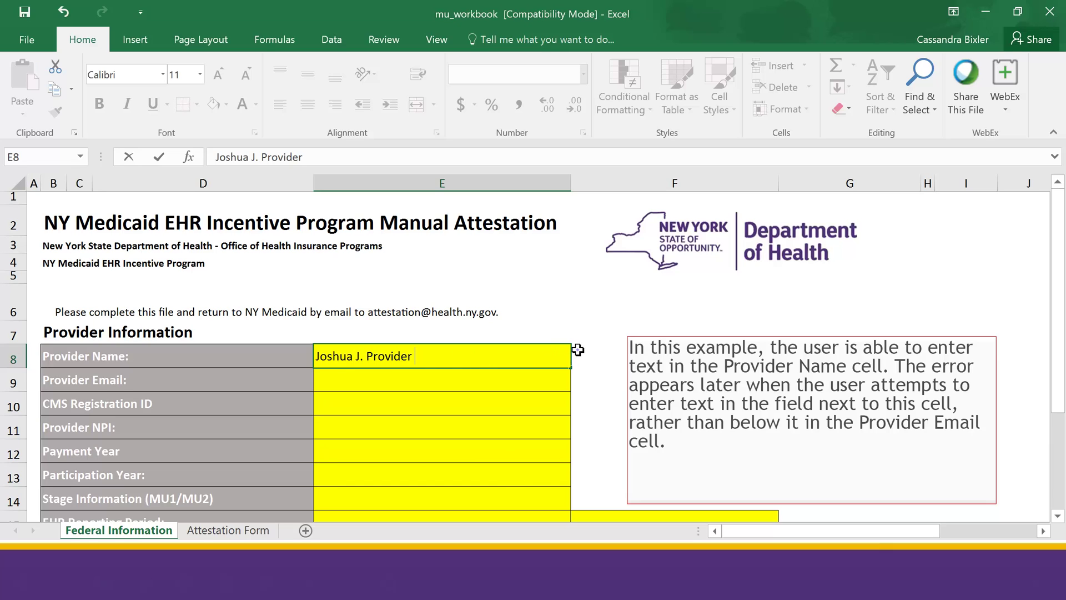
Step: Commit the provider's name in E8, then try editing locked cell F8 to trigger the protected-sheet warning
key(Return)
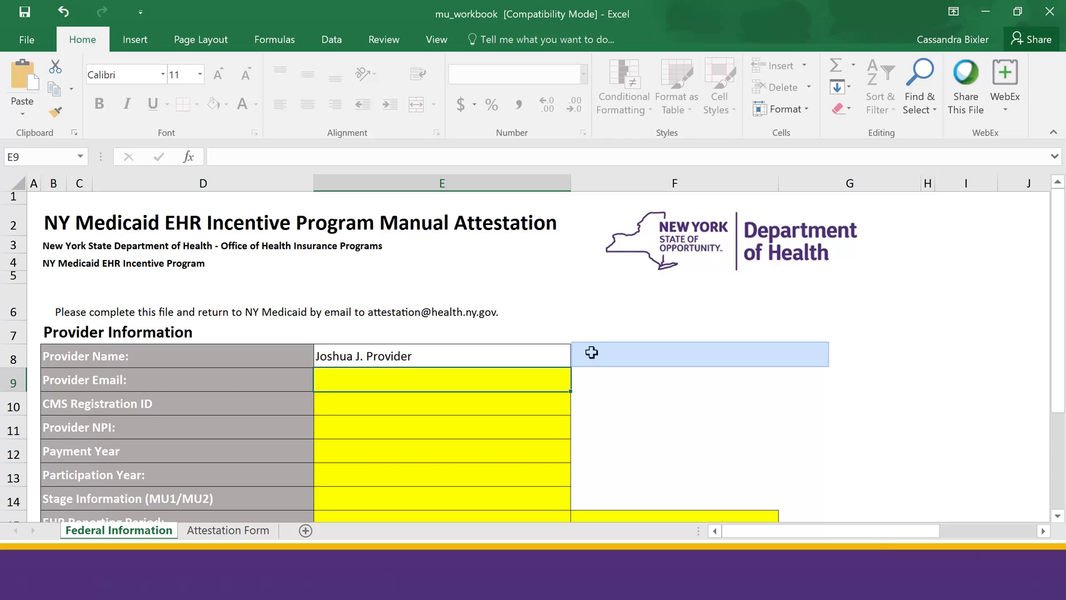
double_click(594, 357)
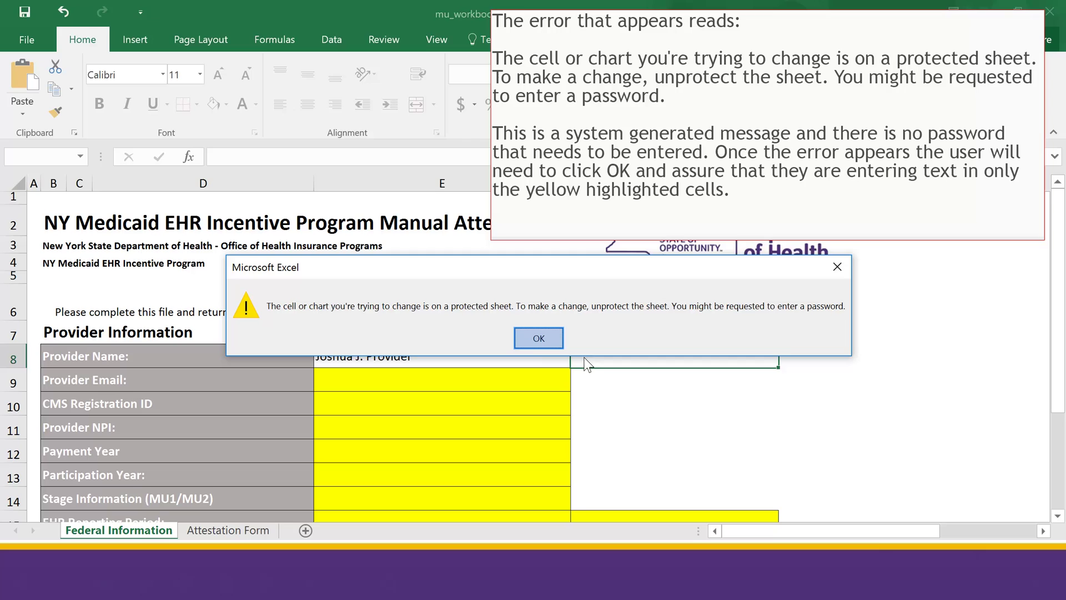
Step: Dismiss the protection warning and enter the provider's e-mail address in Provider Email
click(538, 338)
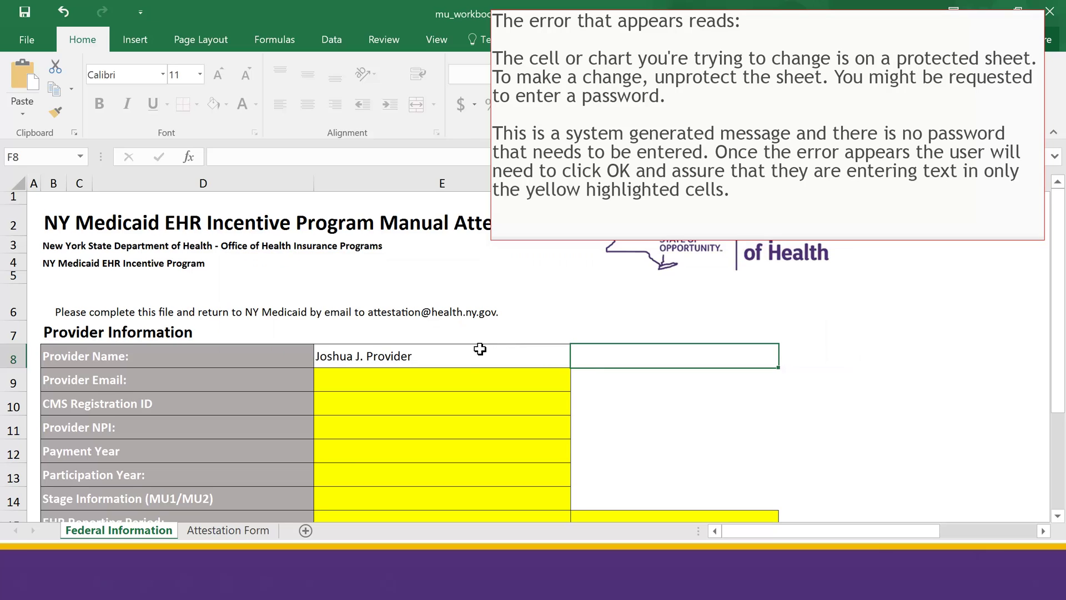
click(456, 385)
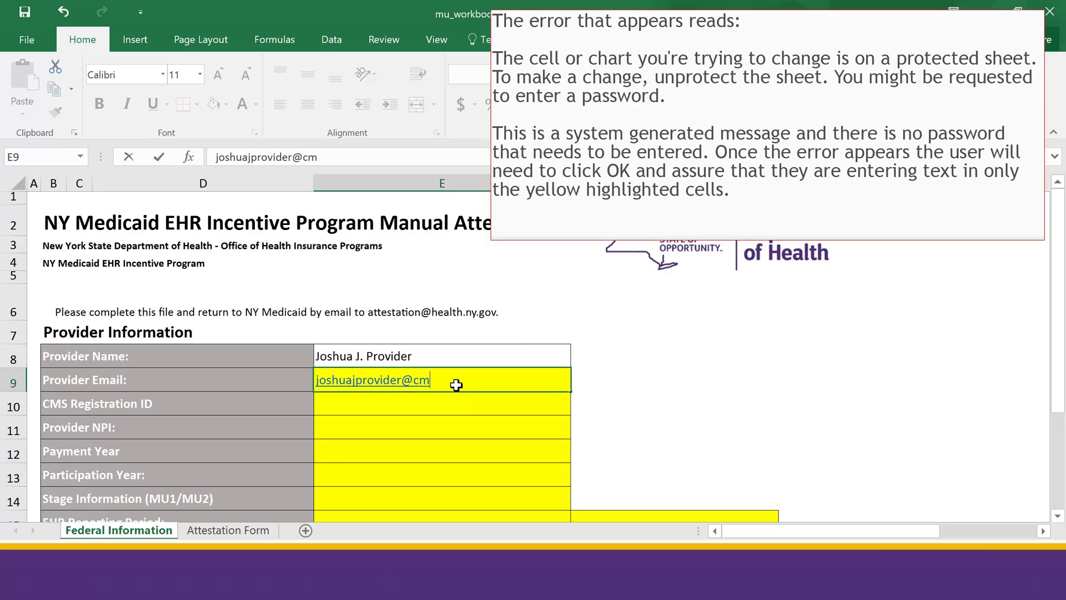
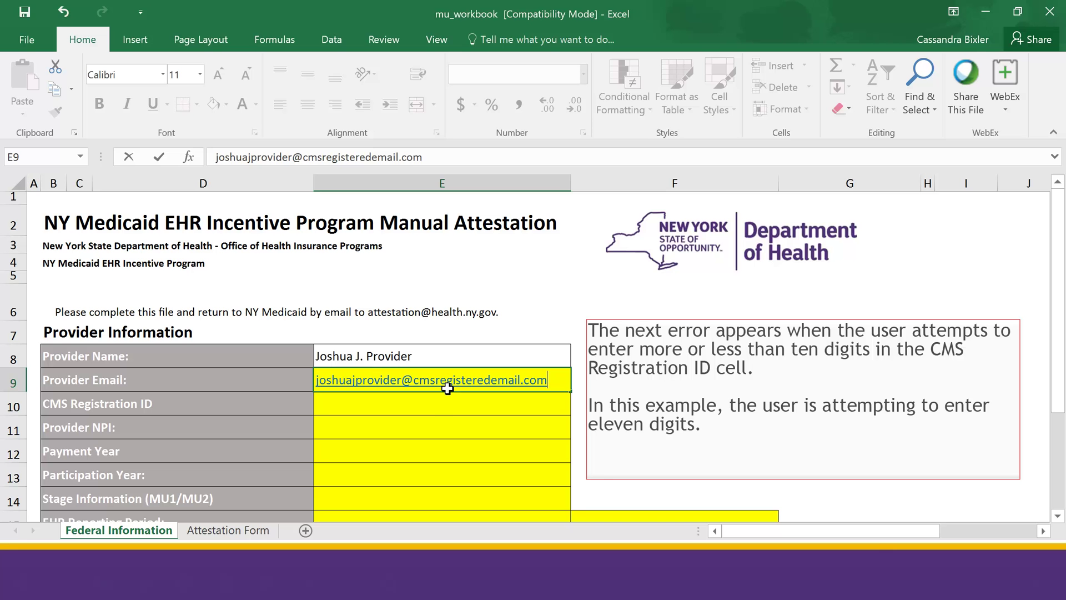
Step: Enter a 12-digit CMS Registration ID in E10, triggering the ten-digit Required Field error
click(442, 405)
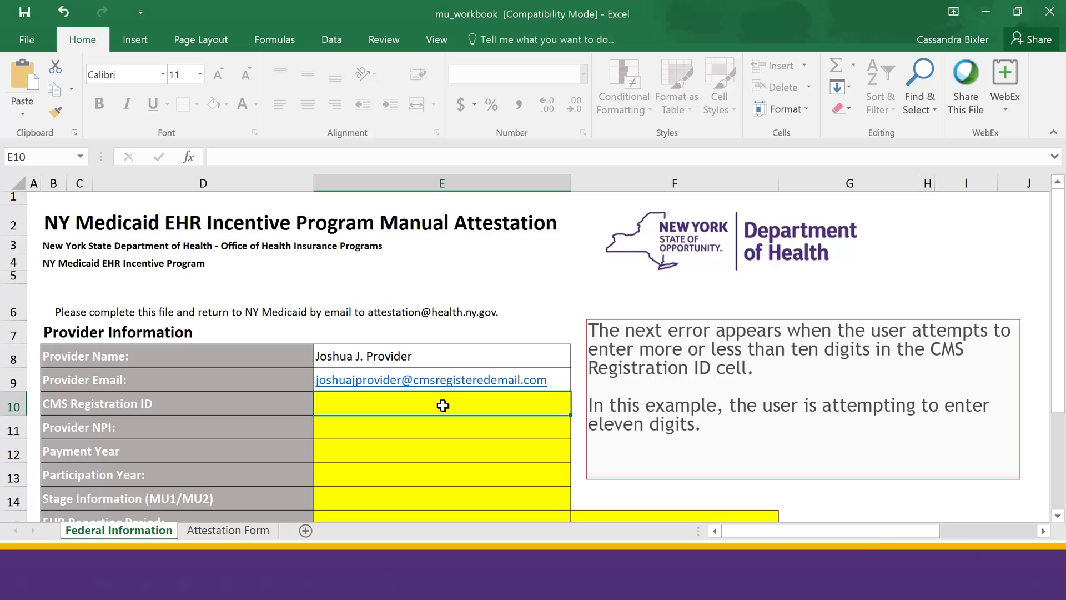
text(123456789087)
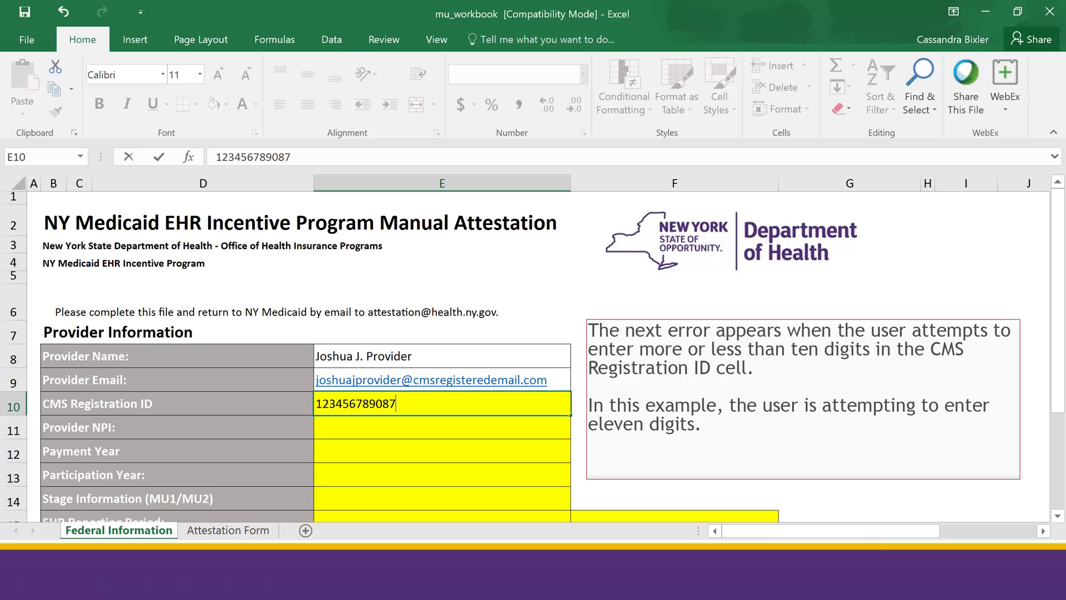
key(Return)
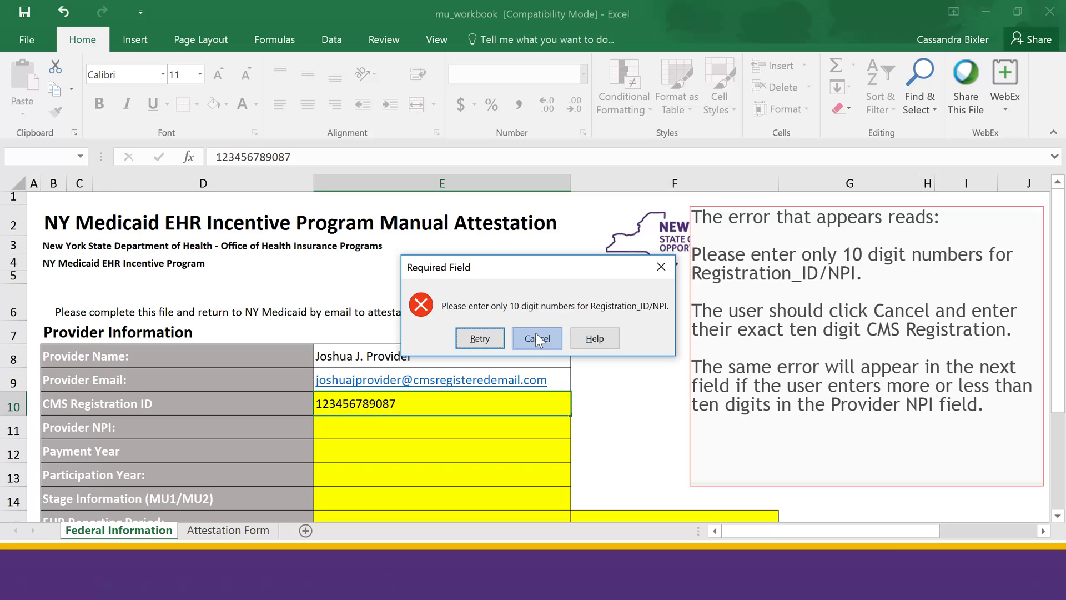
Step: Cancel the error and correct the CMS Registration ID to exactly ten digits
click(536, 337)
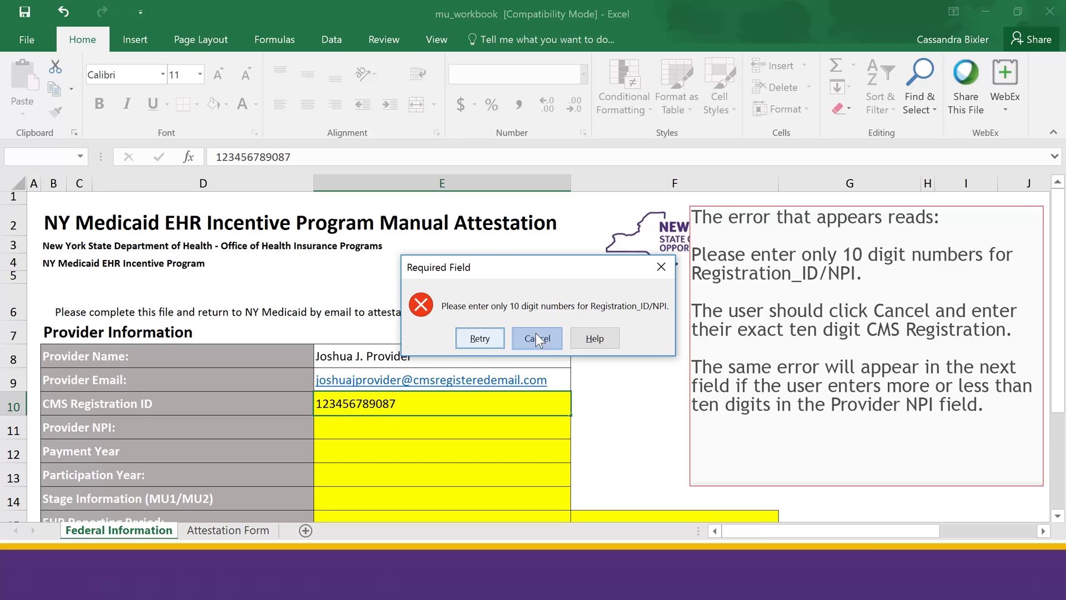
click(461, 408)
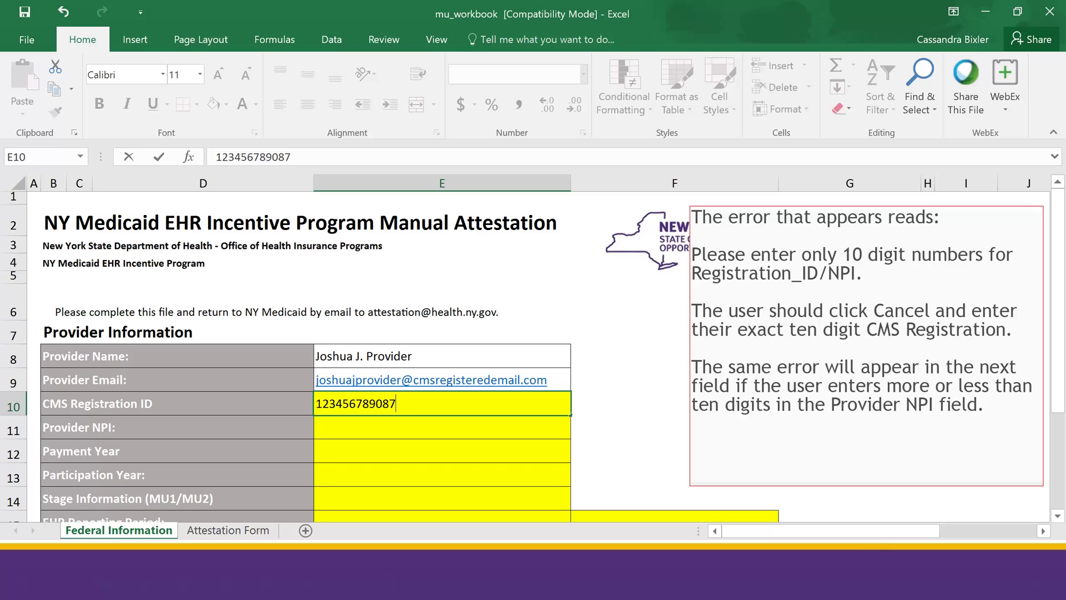
key(BackSpace)
key(BackSpace)
key(BackSpace)
key(BackSpace)
key(BackSpace)
key(BackSpace)
key(BackSpace)
key(BackSpace)
key(BackSpace)
key(BackSpace)
text(345678901)
key(BackSpace)
Step: Enter a ten-digit Provider NPI in E11
click(347, 428)
text(12)
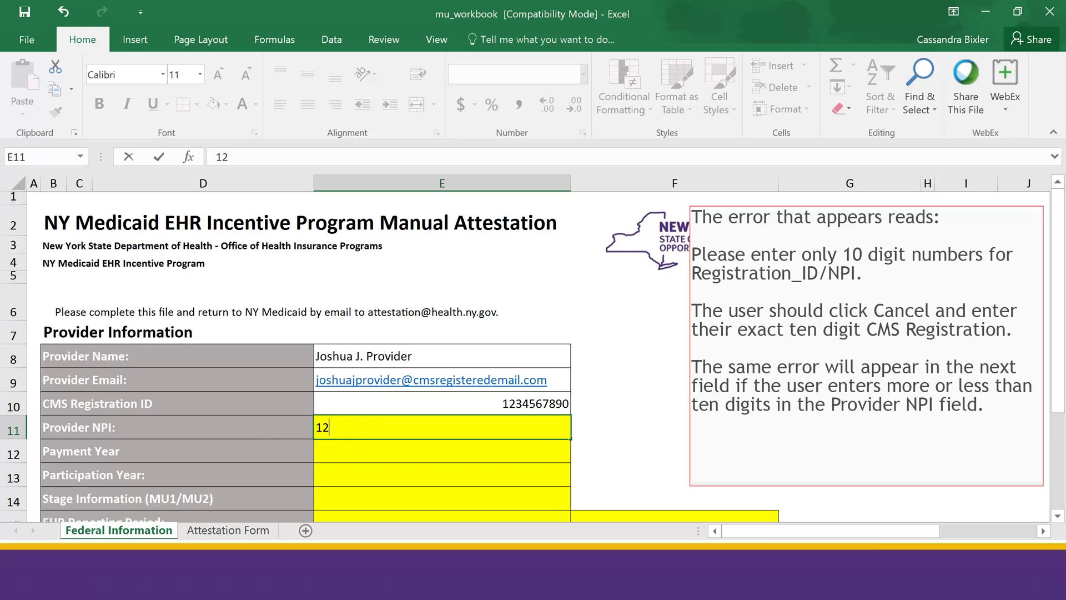
text(34567898)
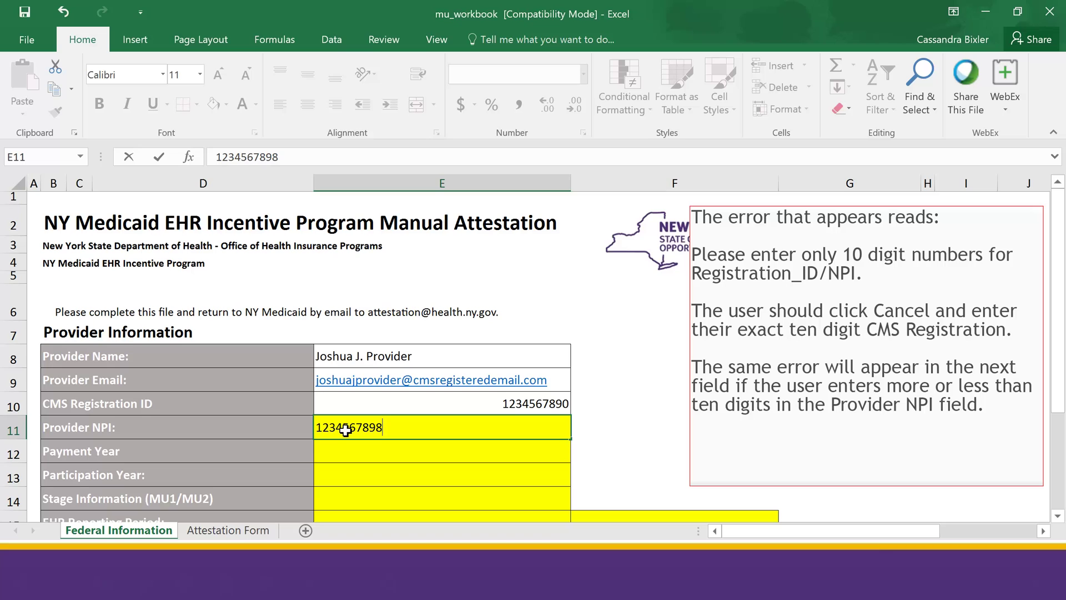
click(379, 455)
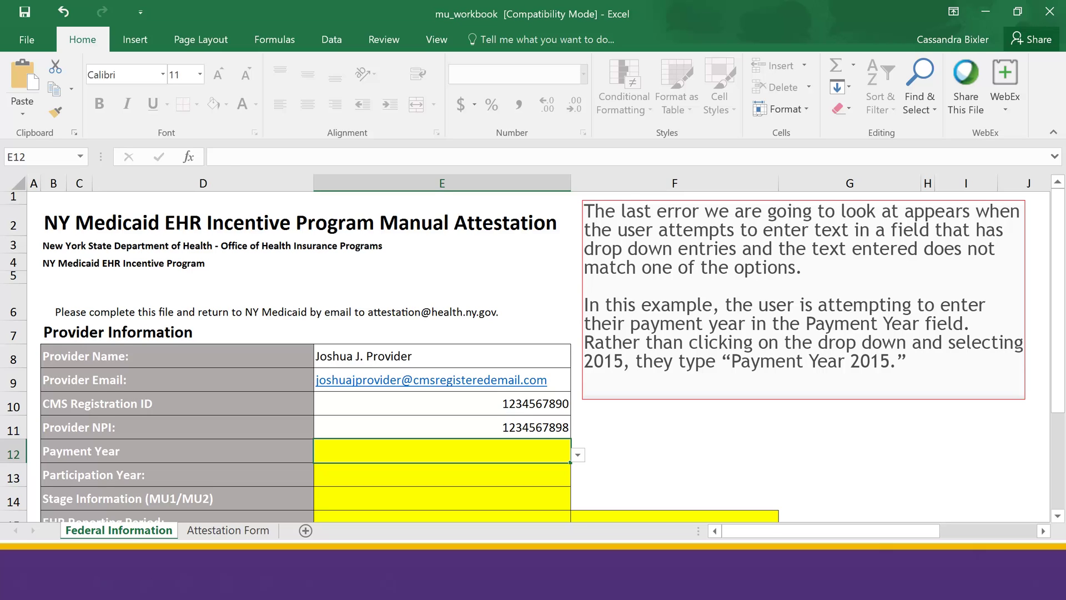
Step: Type 'Payment Year 2015' into E12 and discard it after the validation error
text(Payment Year 2)
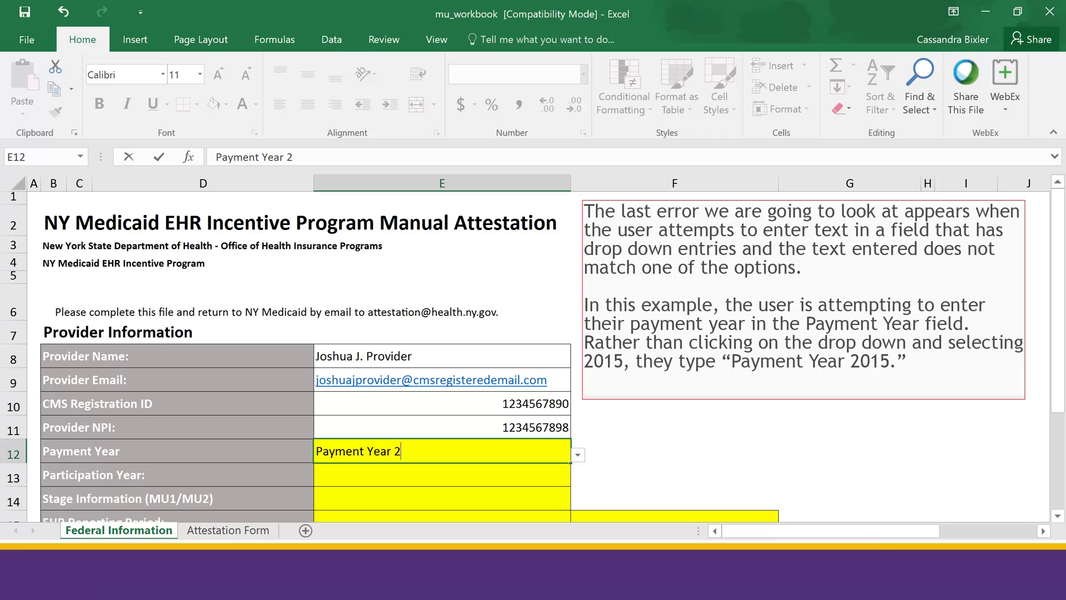
text(015)
key(Return)
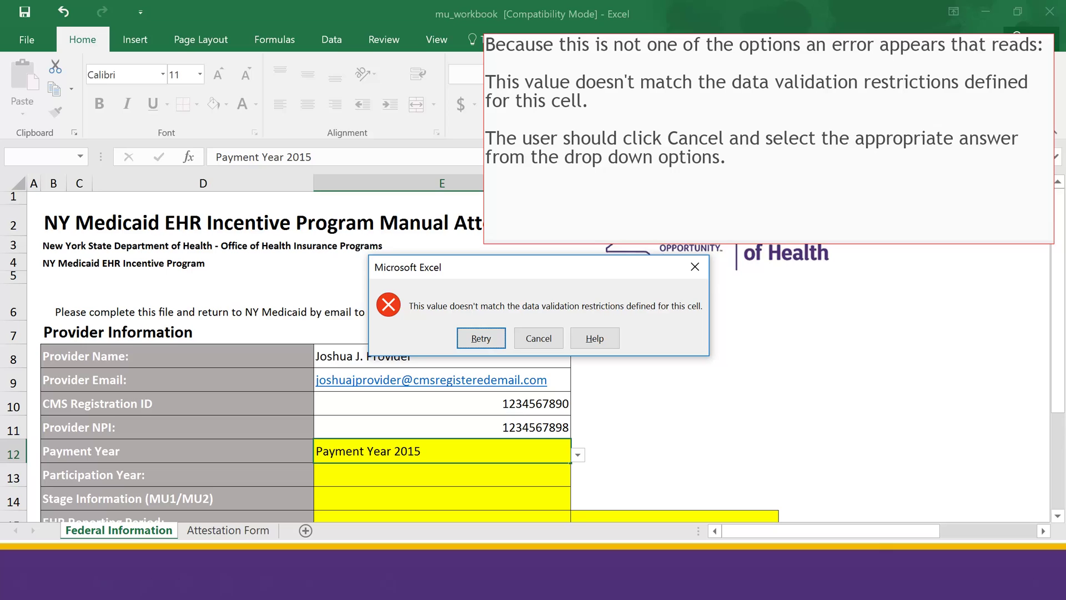
key(Tab)
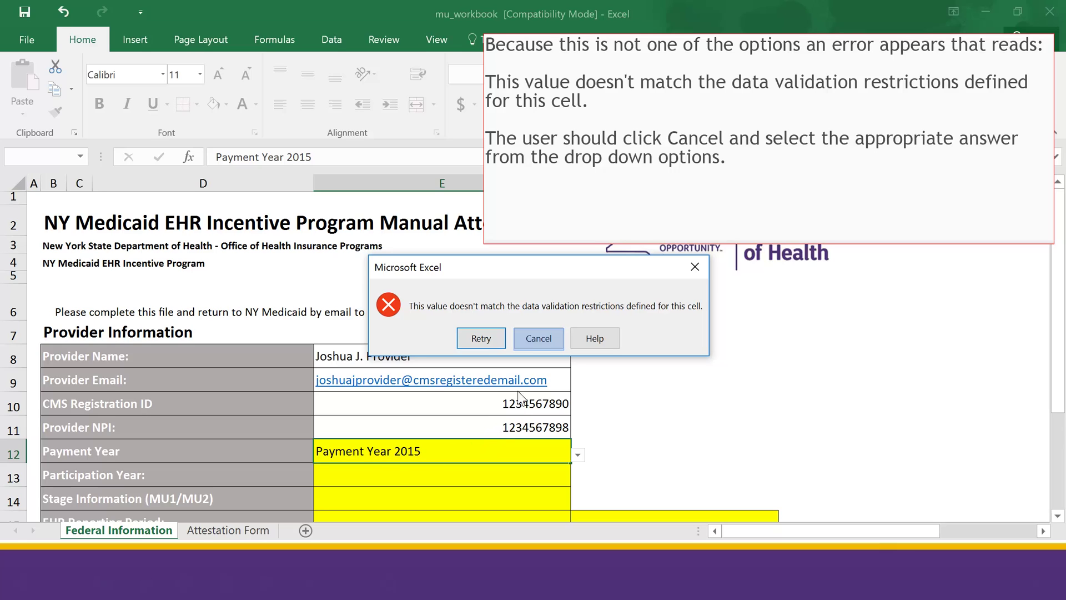
click(532, 339)
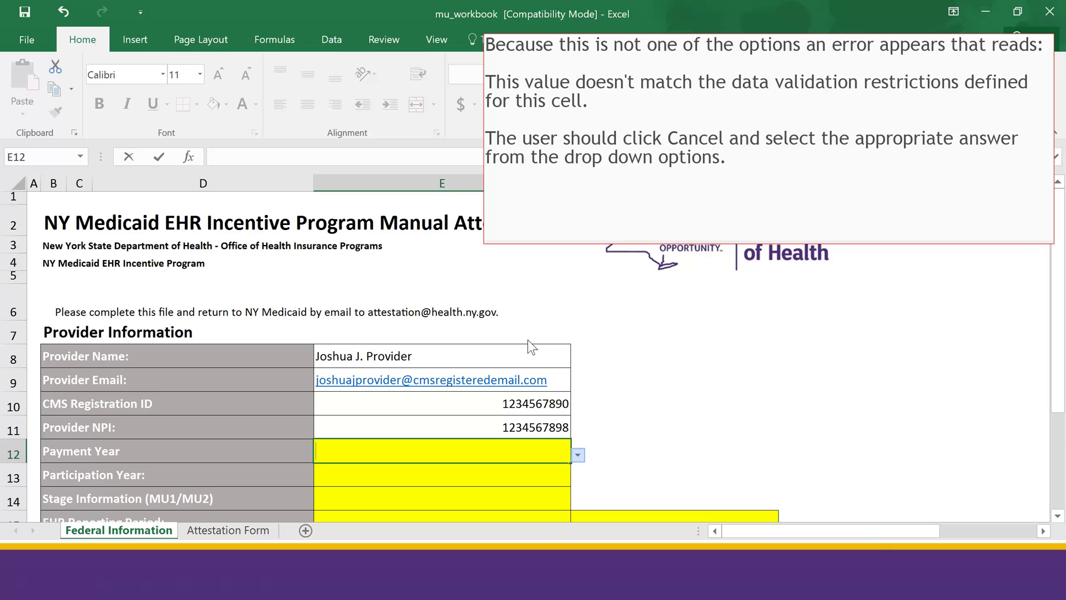
Step: Pick 2015 from the Payment Year dropdown list
click(578, 455)
click(467, 470)
click(525, 469)
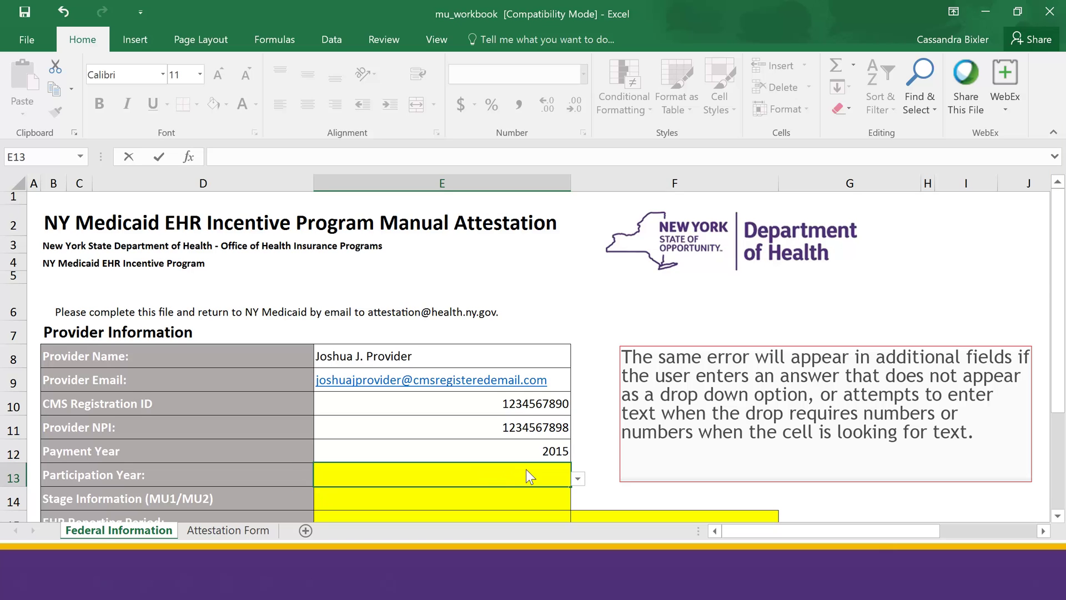
click(577, 480)
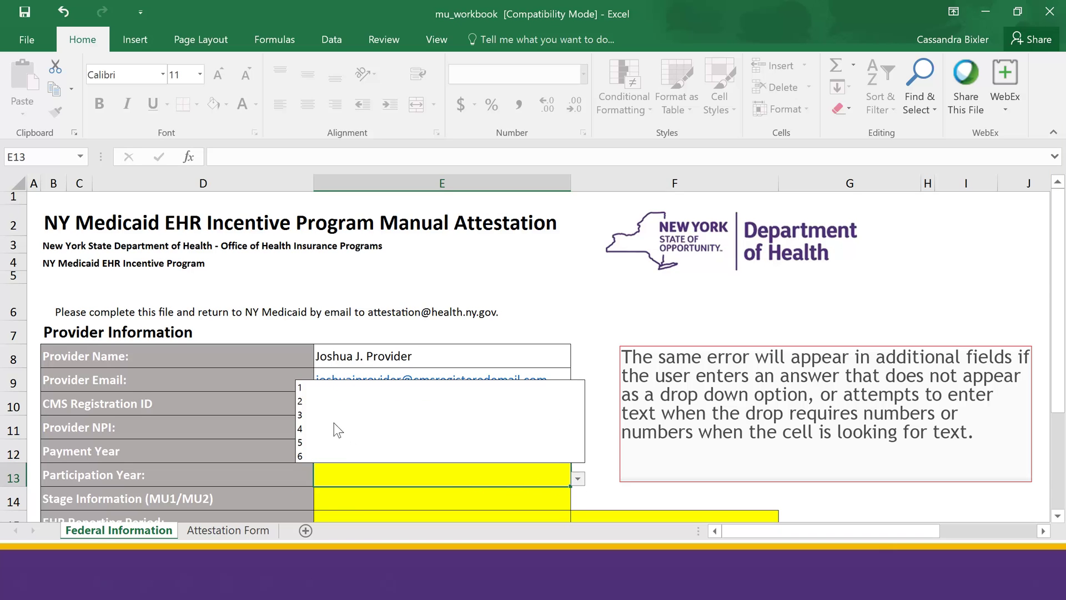